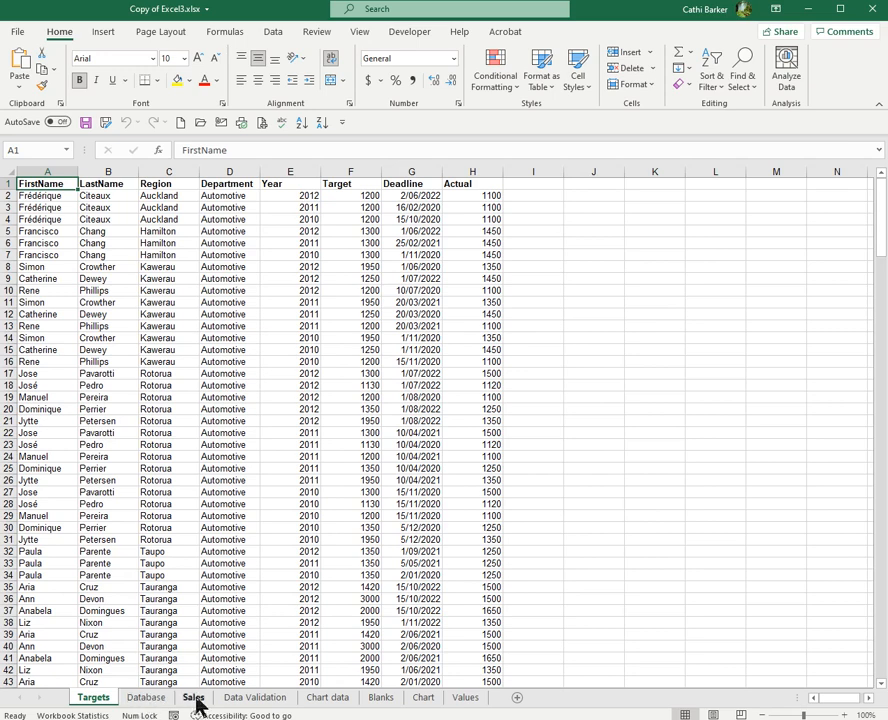
Look through the Database, Targets, Sales and Data Validation worksheets
click(143, 698)
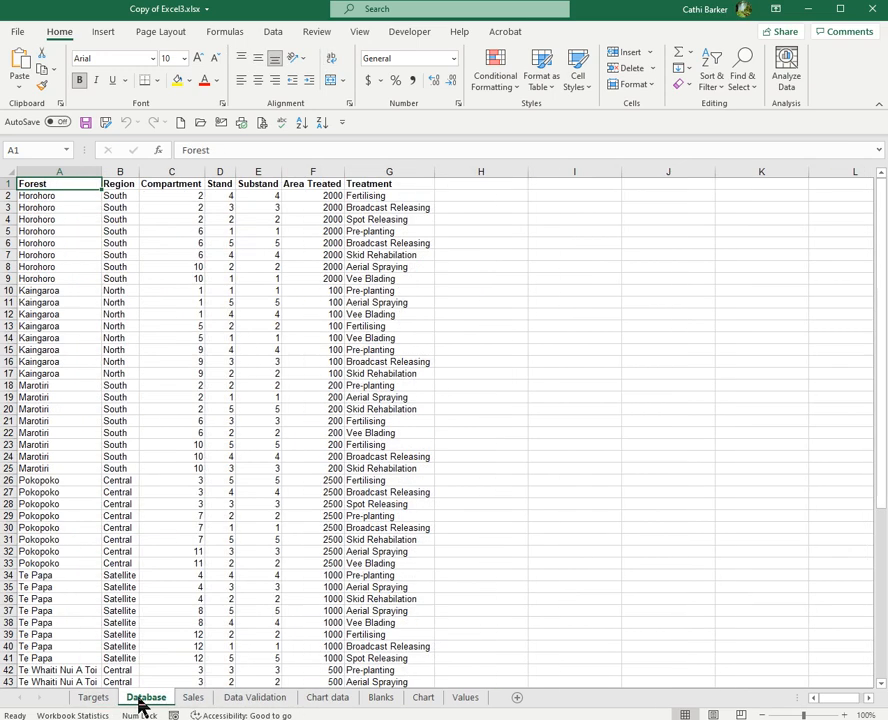
click(100, 698)
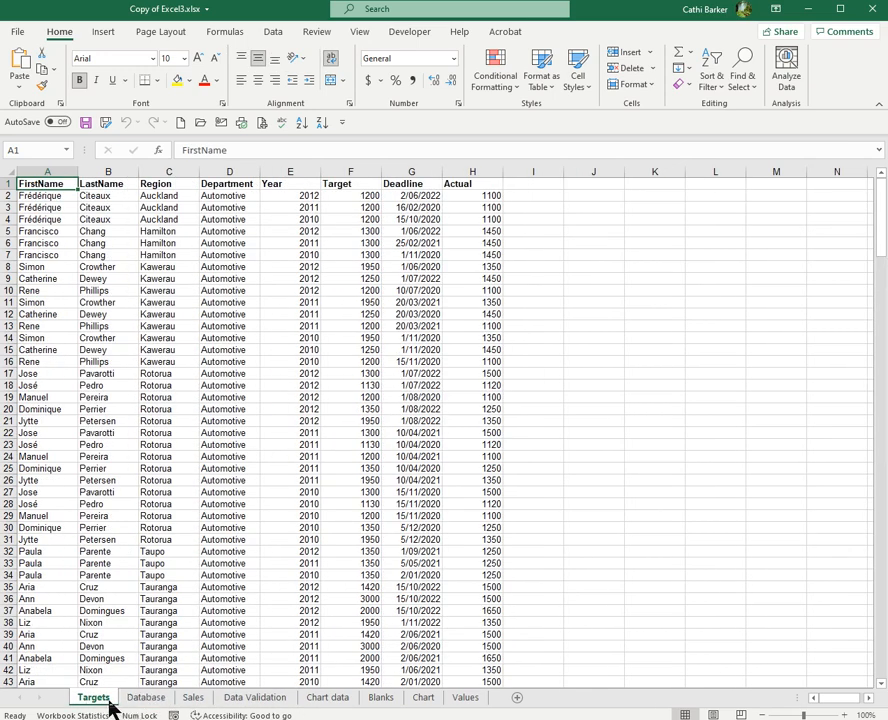
click(160, 700)
click(200, 700)
click(242, 700)
Duplicate the Targets sheet directly after the original and rename the copy Targets 2020
click(100, 698)
drag(95, 705, 133, 706)
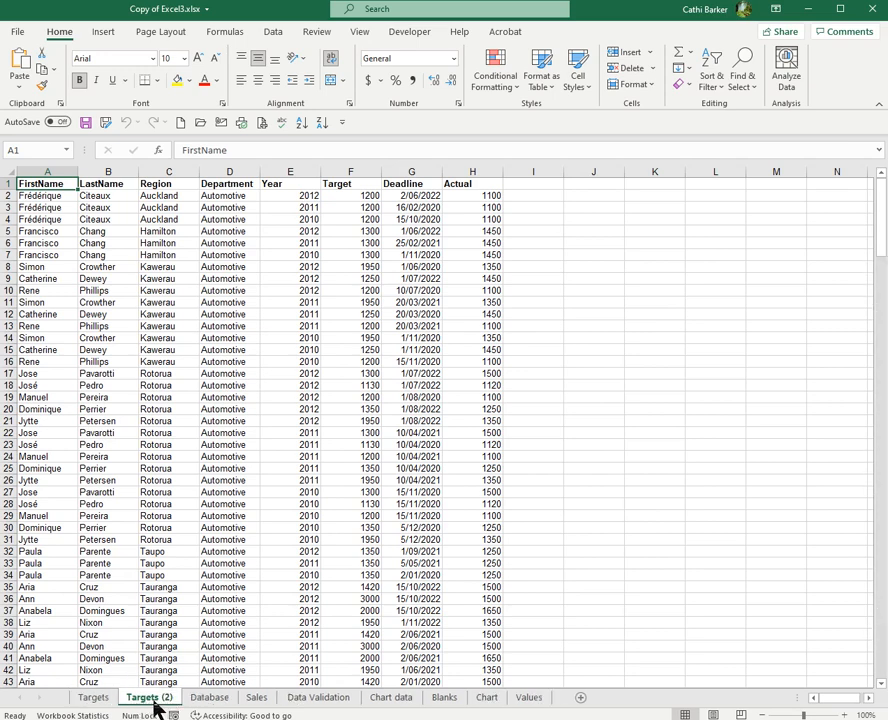
drag(158, 698, 198, 700)
key(Right)
key(BackSpace)
key(BackSpace)
key(BackSpace)
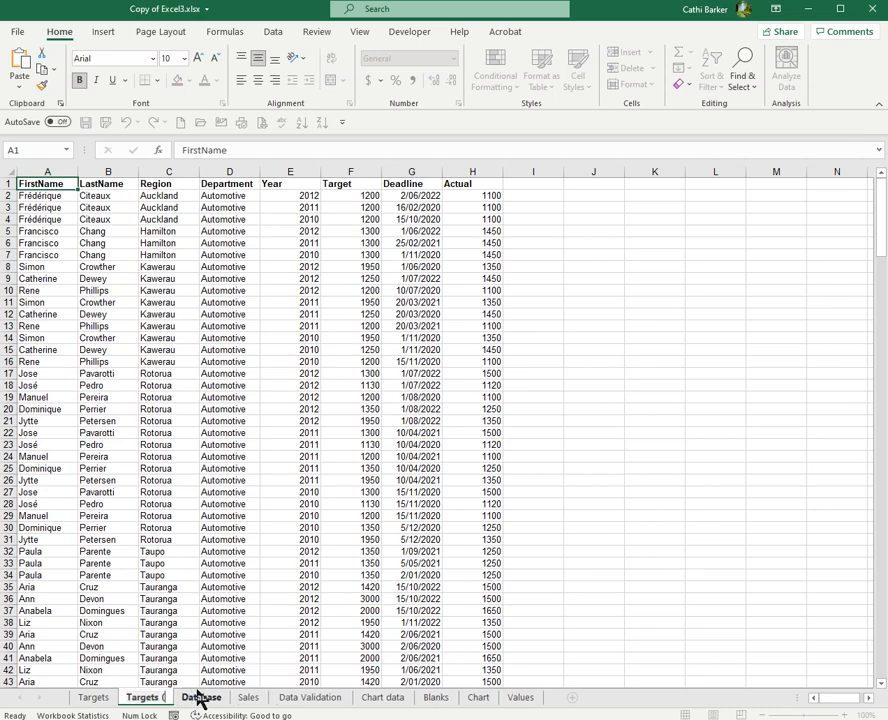
text(2020)
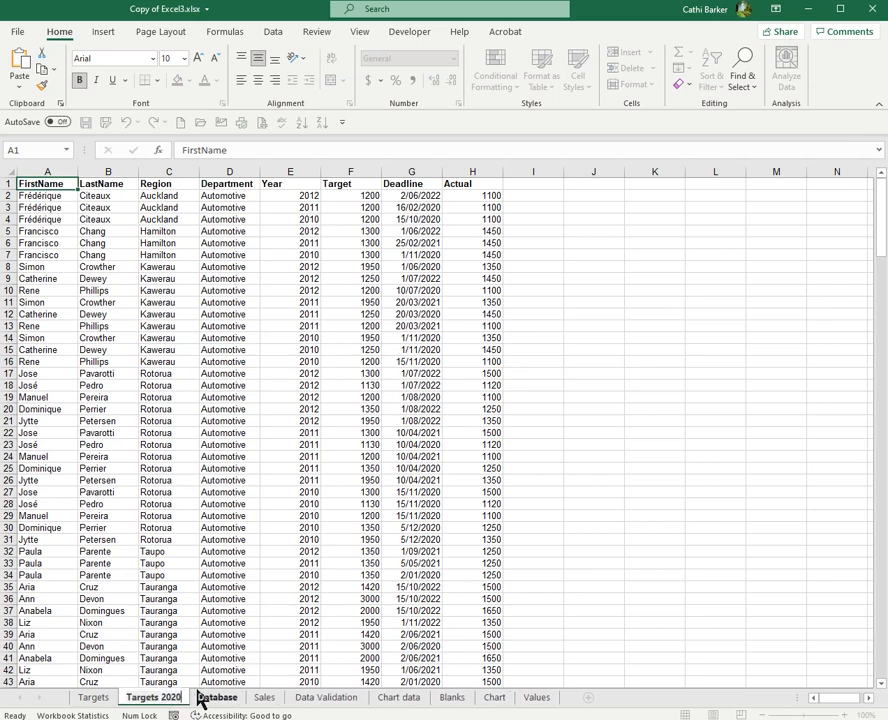
key(Return)
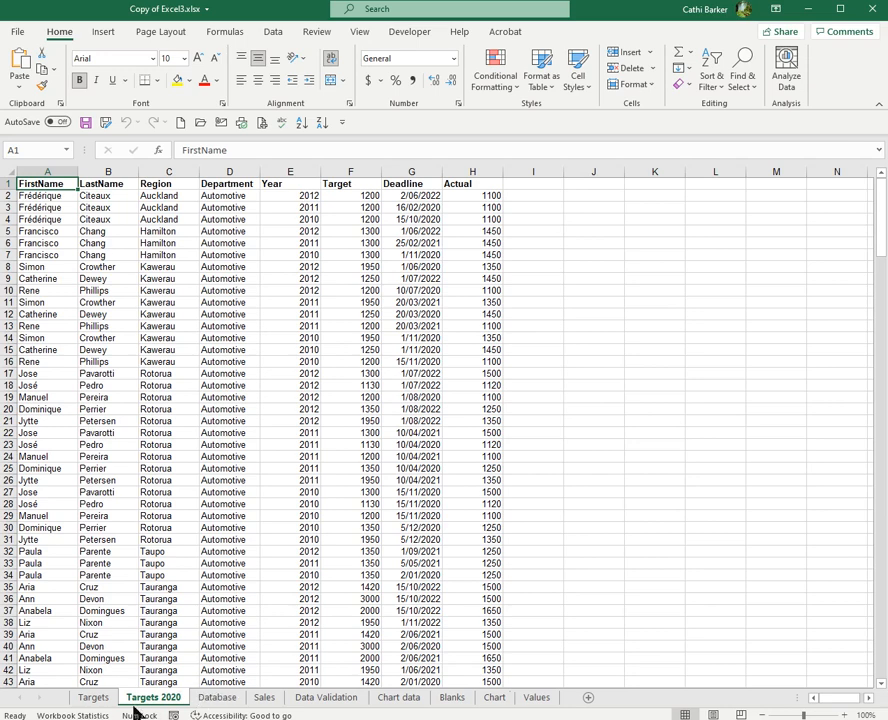
Make another copy of the Targets sheet after Targets 2020 and rename it Targets 2019
click(95, 698)
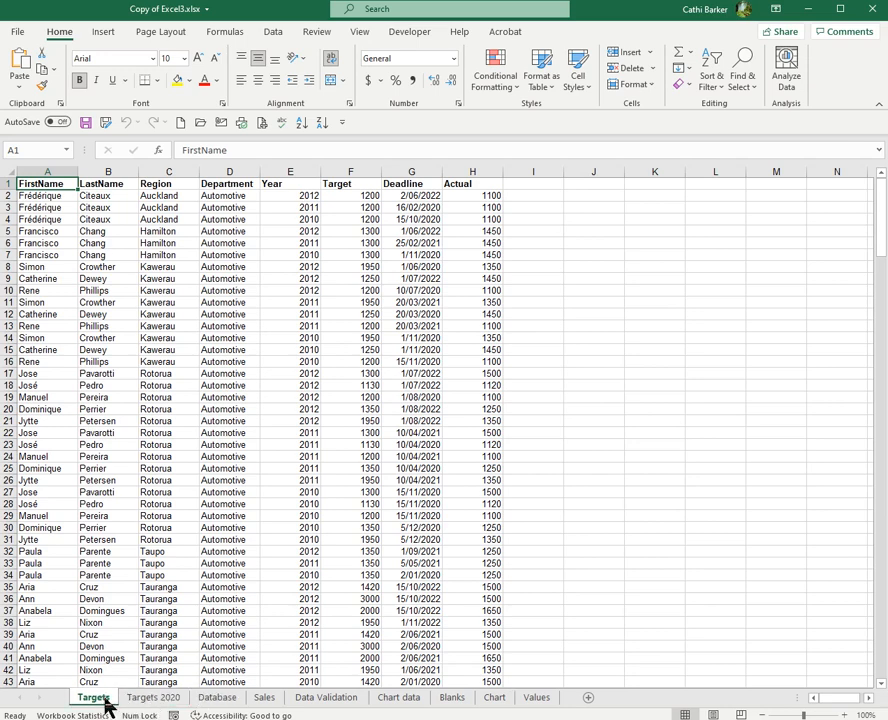
drag(97, 703, 200, 708)
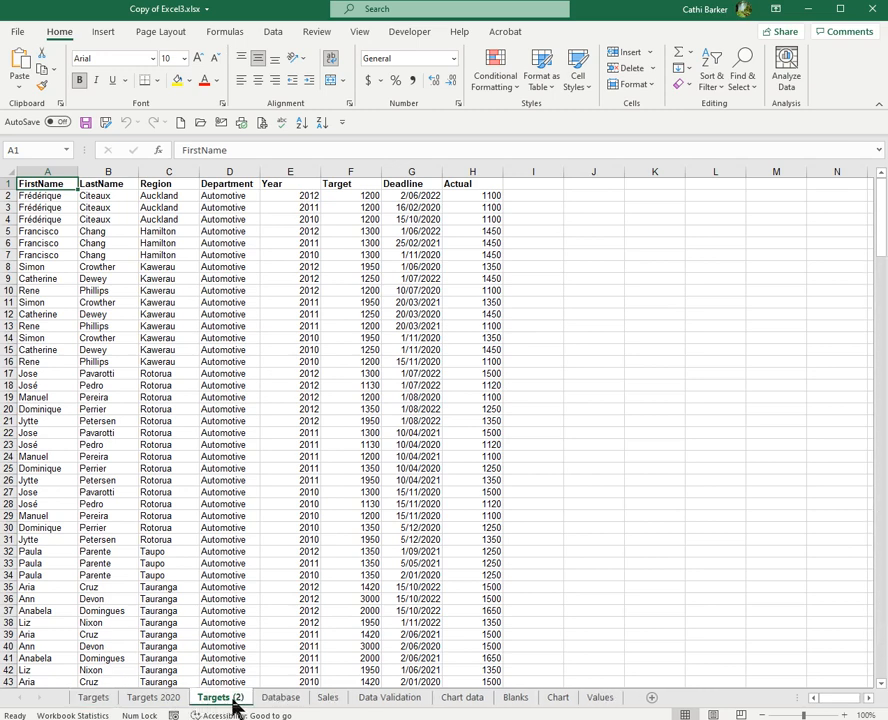
double_click(233, 699)
key(End)
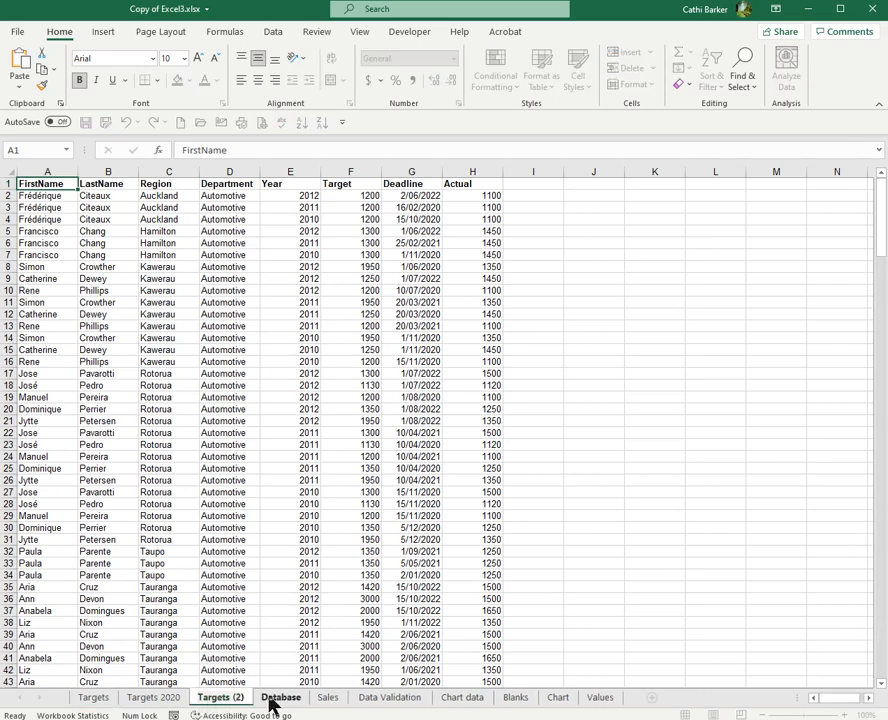
key(BackSpace)
key(BackSpace)
key(BackSpace)
text(2019)
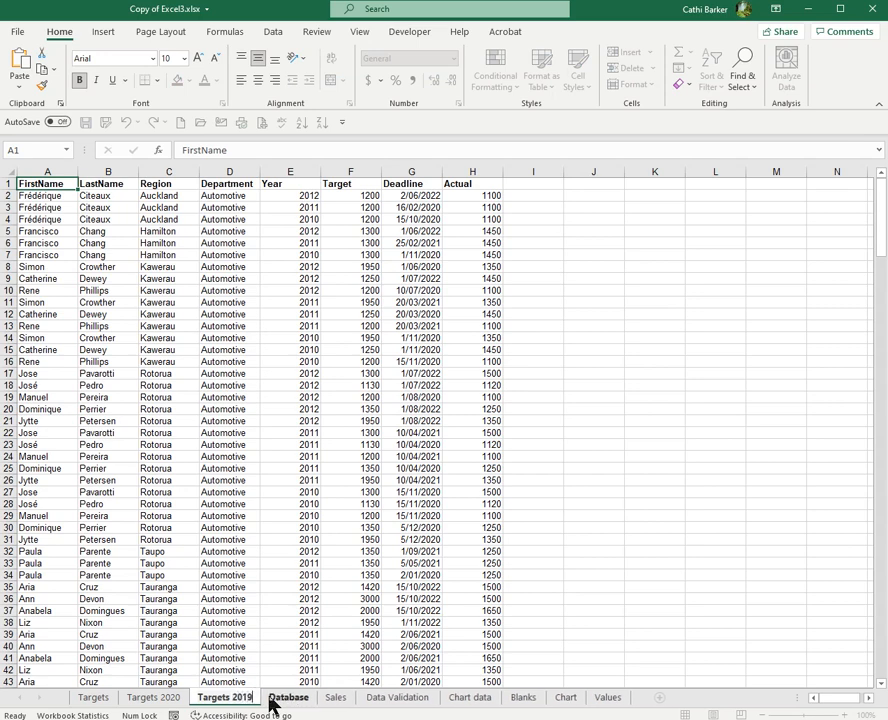
key(Return)
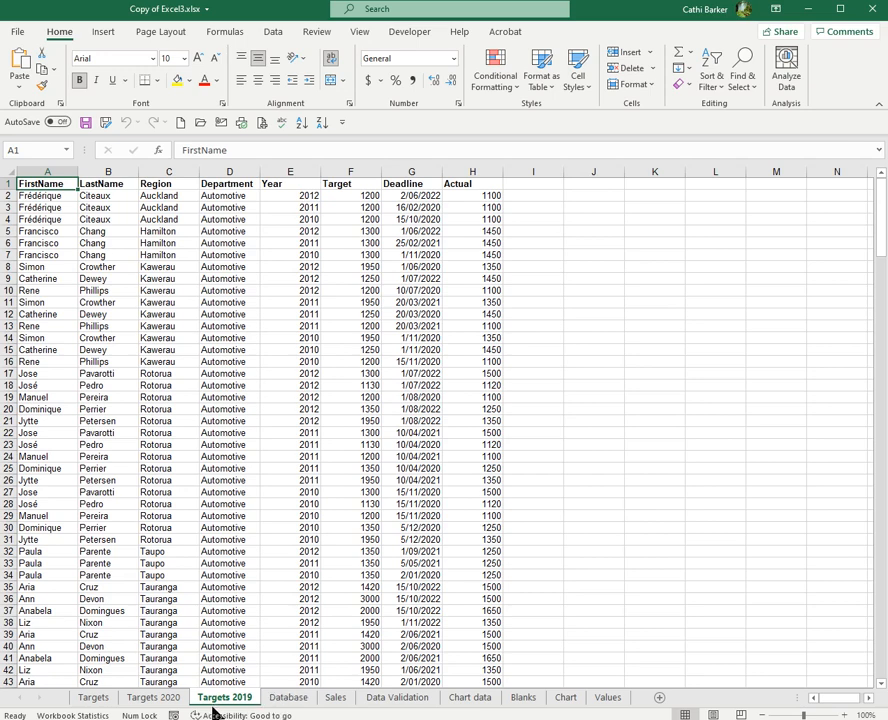
Group all the sheets in the workbook
mouse_move(233, 706)
mouse_down()
mouse_move(331, 702)
mouse_move(359, 690)
mouse_move(349, 710)
mouse_move(199, 698)
mouse_move(225, 702)
mouse_up()
right_click(240, 699)
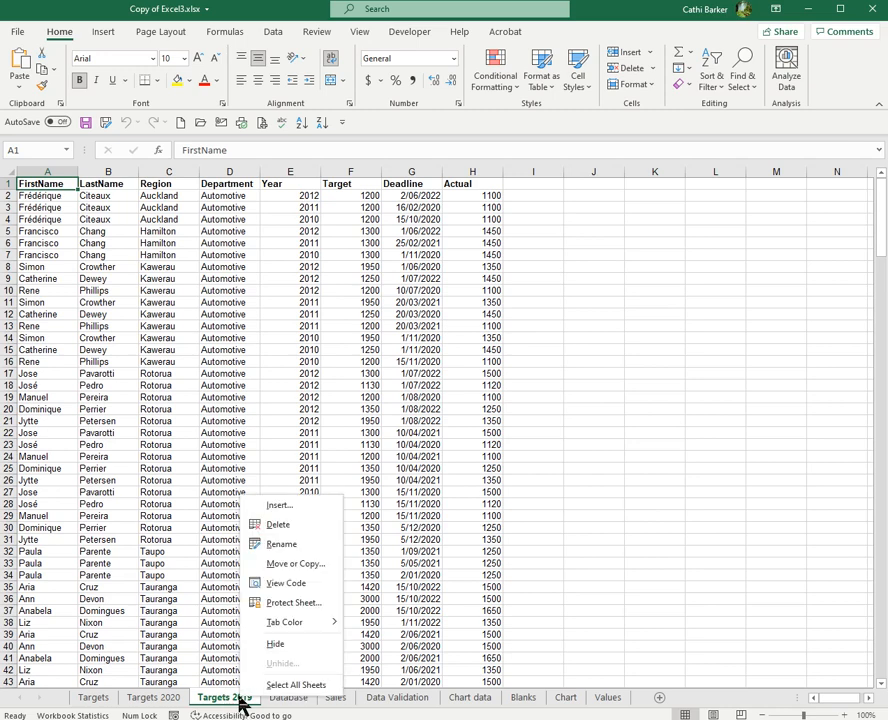
click(294, 686)
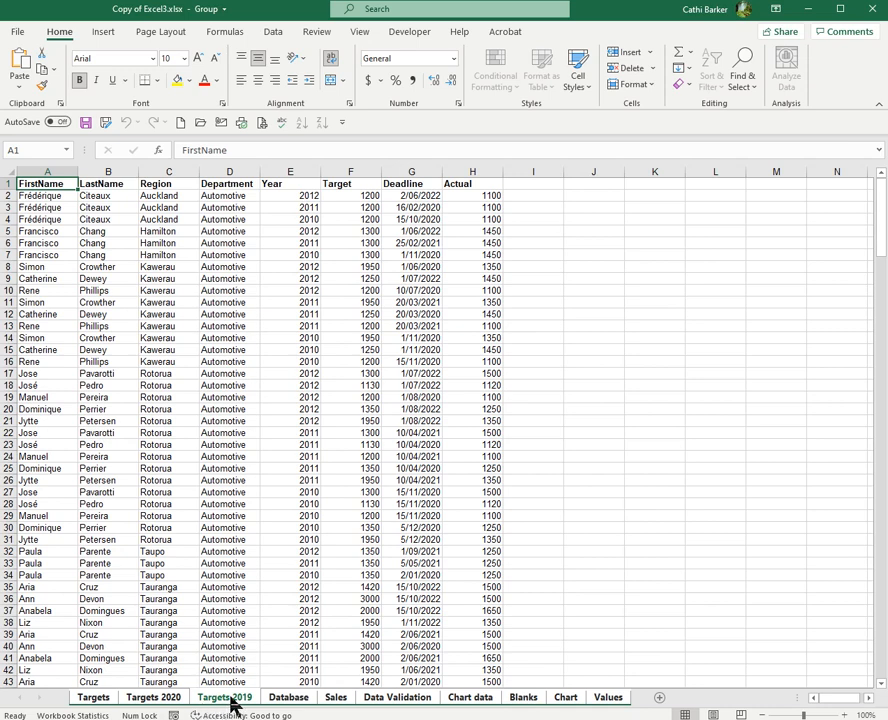
Group only the Targets, Targets 2020 and Targets 2019 sheets and insert two blank rows above their header row
click(97, 699)
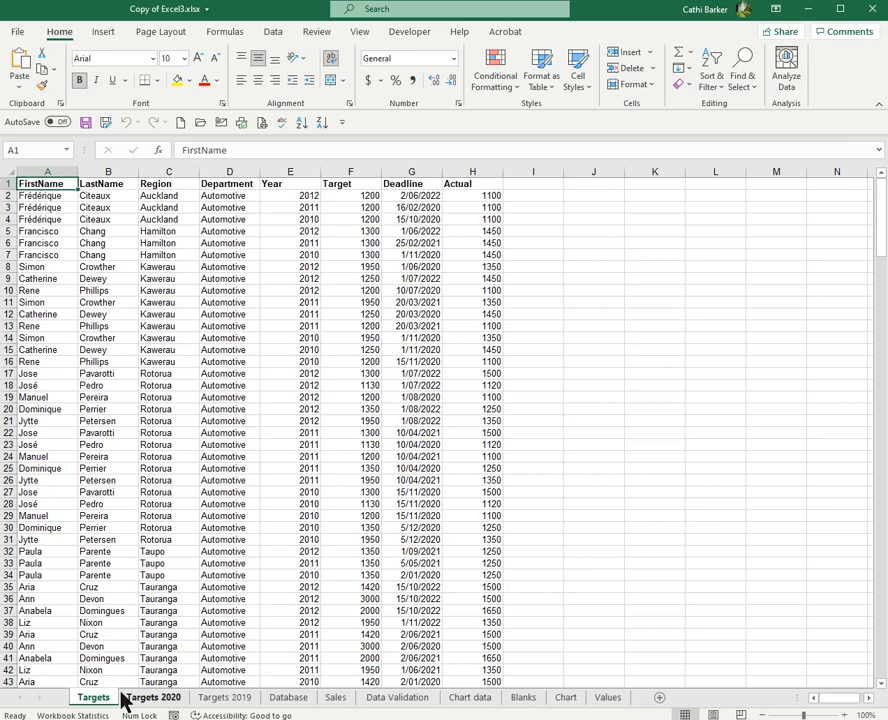
shift+click(210, 700)
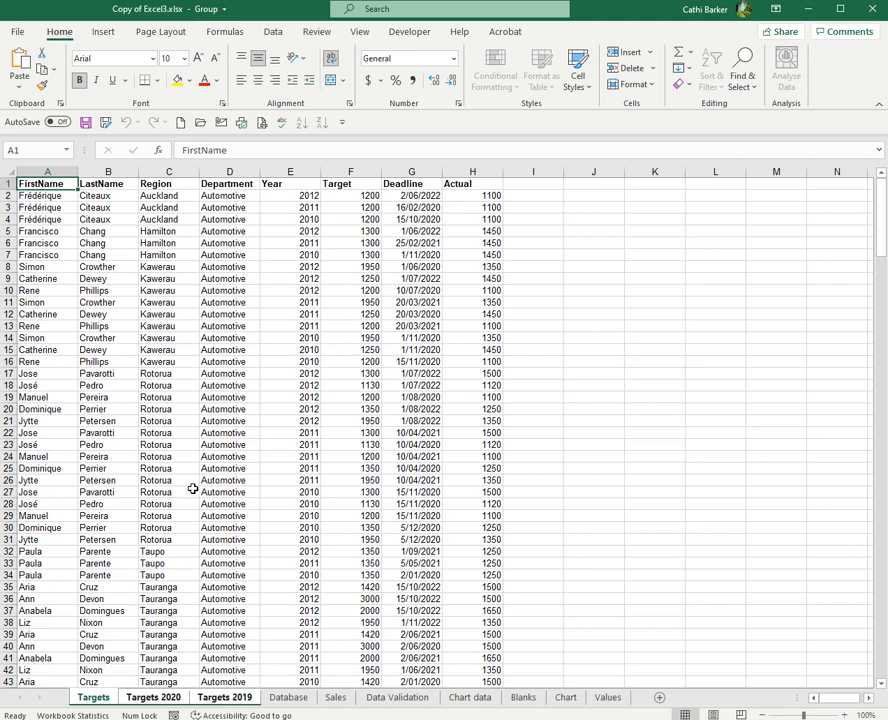
click(7, 183)
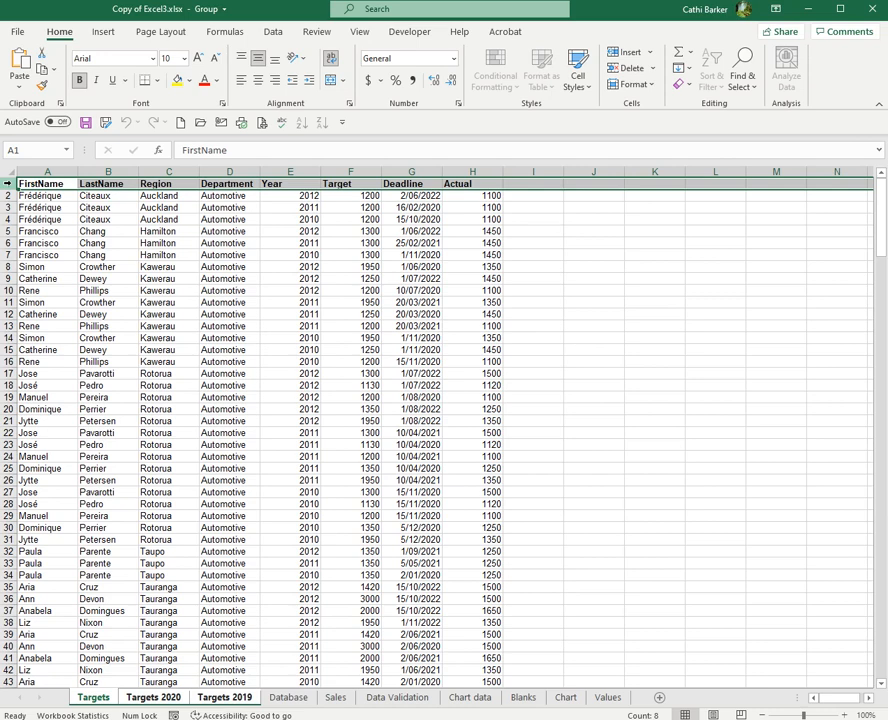
key(ctrl+shift+plus)
key(ctrl+shift+plus)
key(ctrl+shift+plus)
key(ctrl+shift+plus)
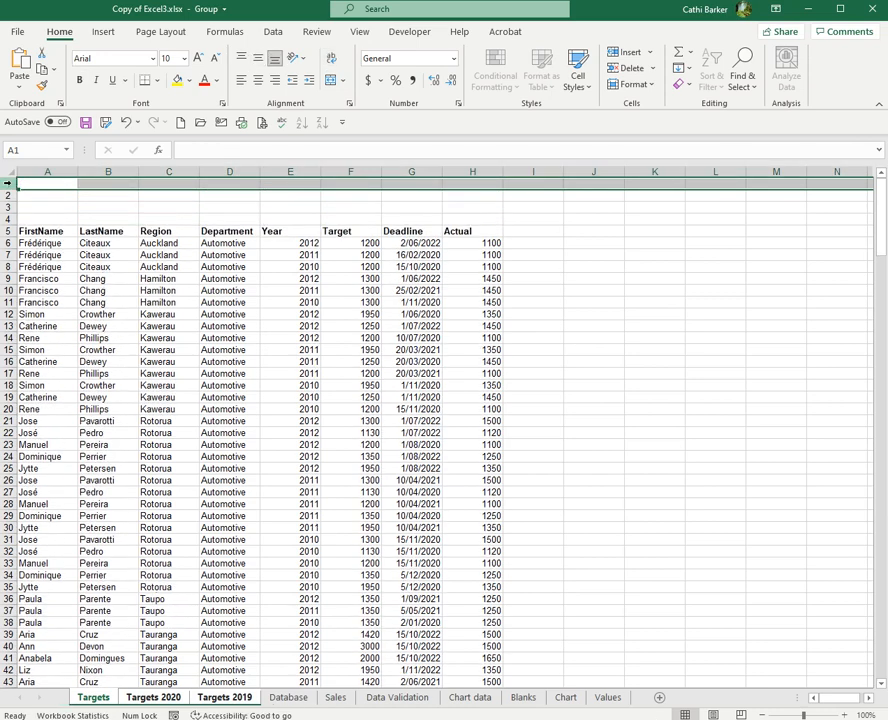
key(ctrl+minus)
key(ctrl+minus)
key(ctrl+minus)
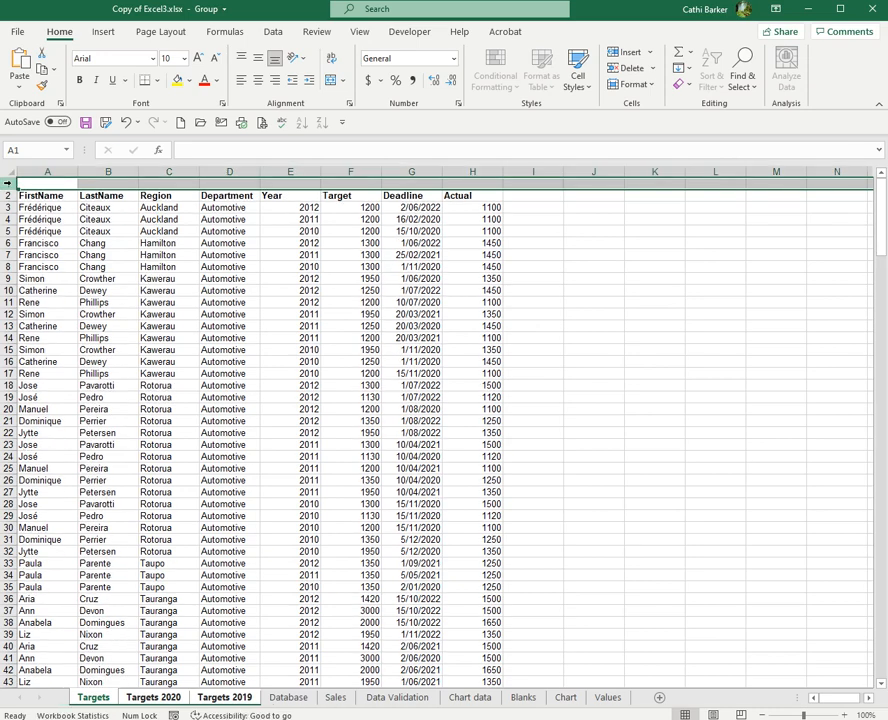
key(ctrl+shift+plus)
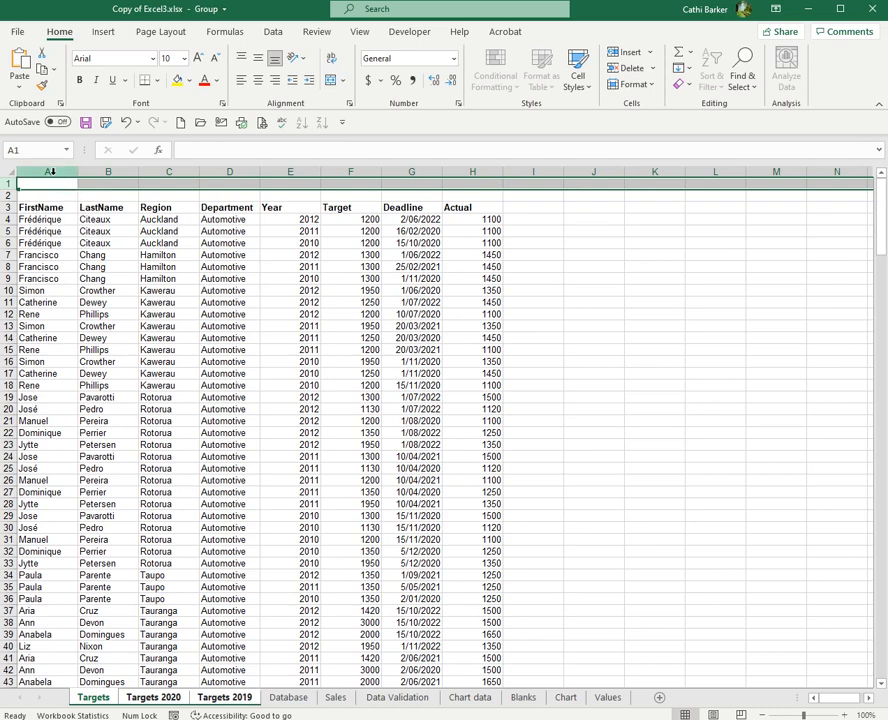
Insert one blank column before the FirstName column in the grouped sheets
click(50, 172)
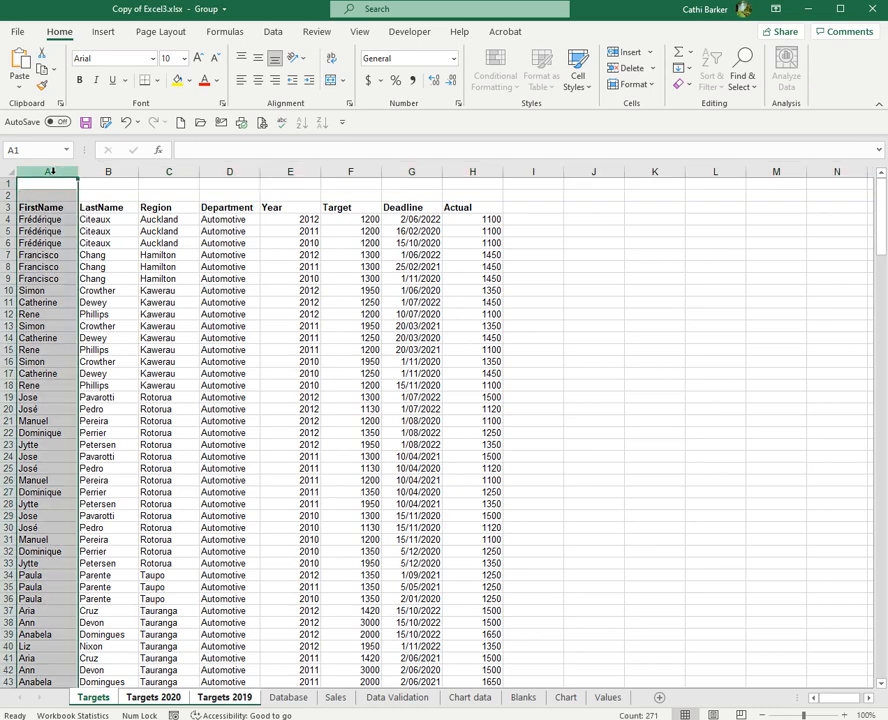
key(ctrl+shift+plus)
key(ctrl+shift+plus)
key(ctrl+shift+plus)
key(ctrl+shift+plus)
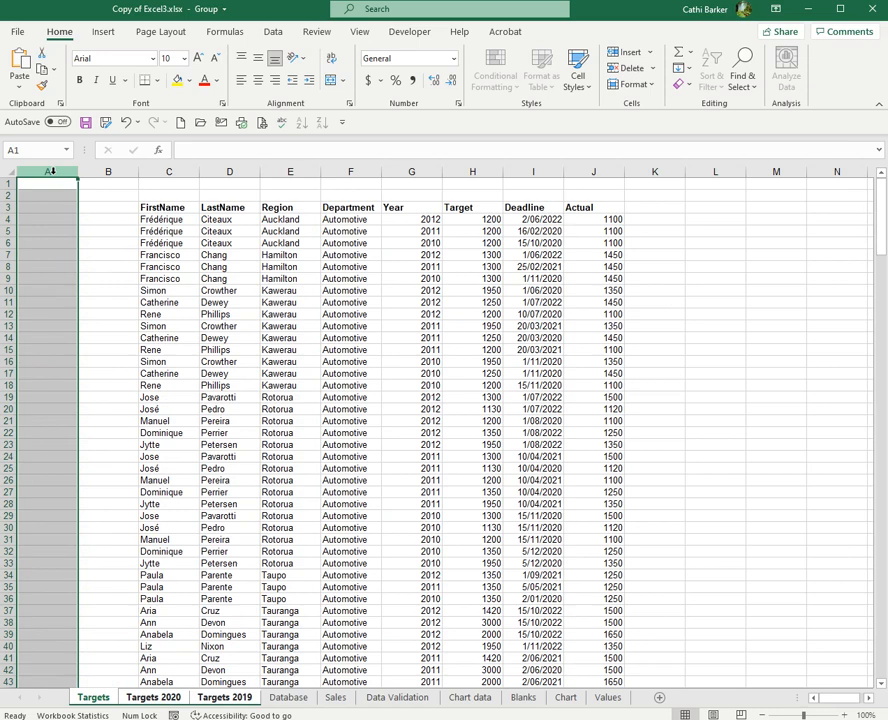
key(ctrl+minus)
key(ctrl+minus)
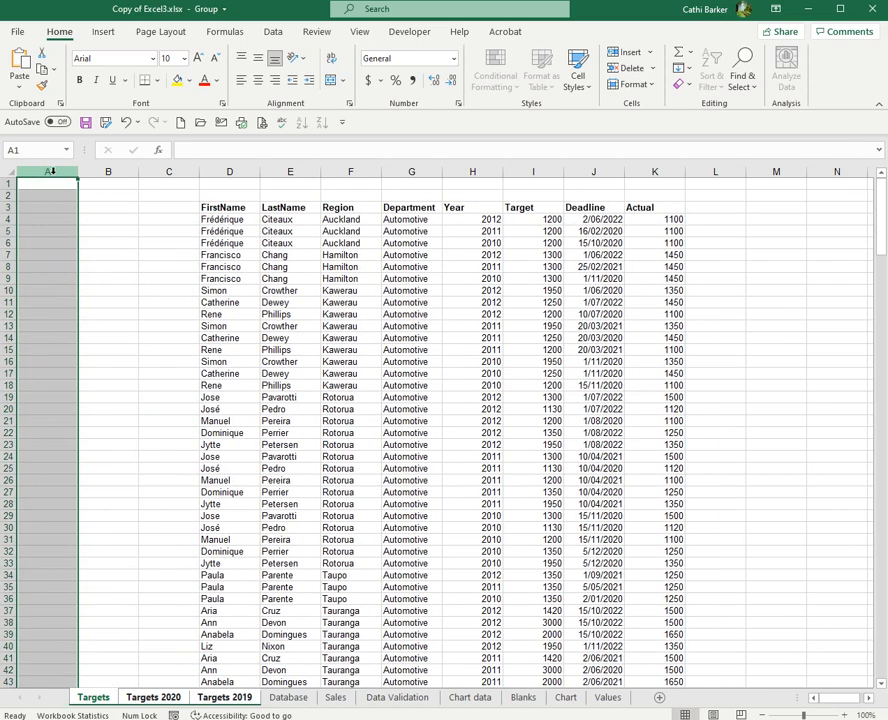
key(ctrl+minus)
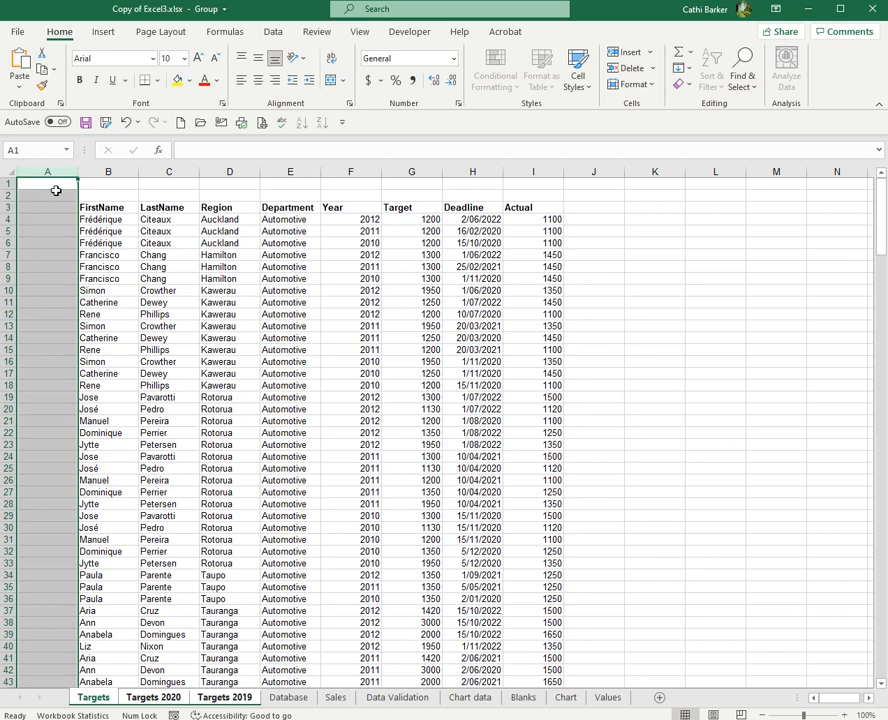
Enter the title "Target and Actual Values" in cell A1 of the grouped sheets and set its font size to 20
click(50, 185)
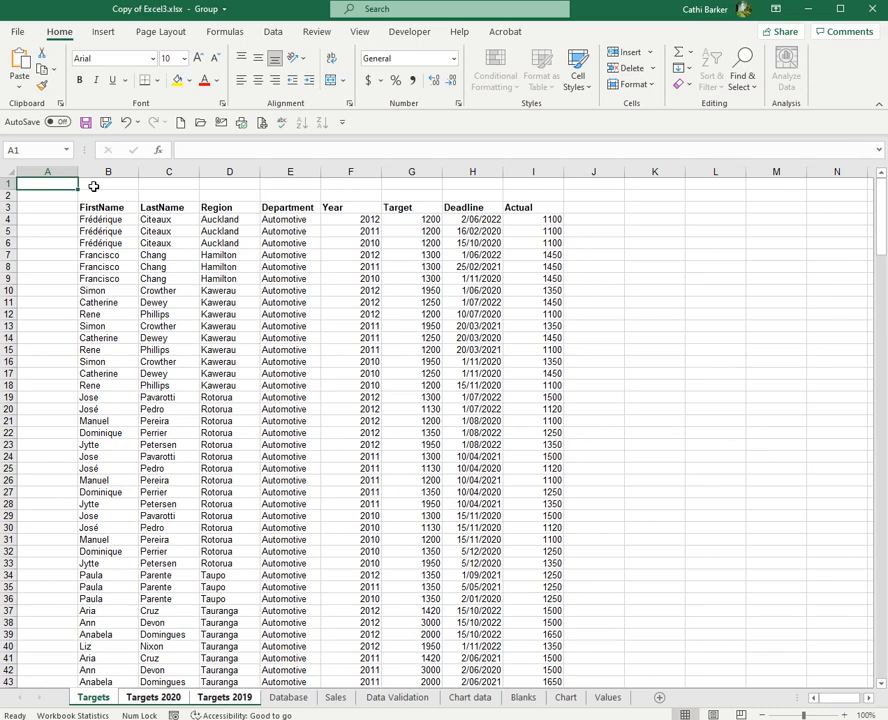
text(Tar)
key(BackSpace)
text(rget and Actual Values)
key(Return)
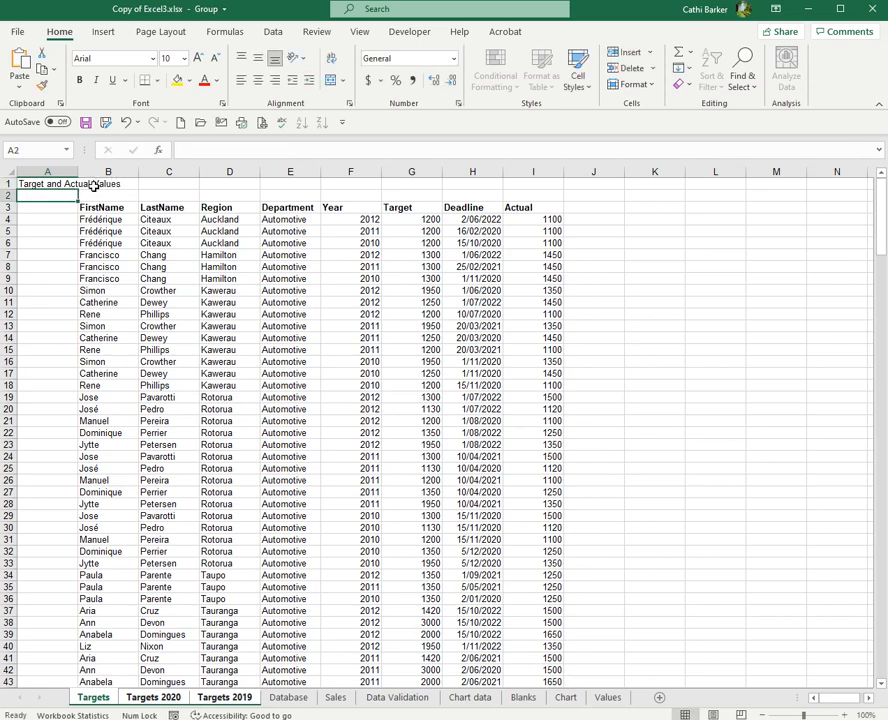
click(50, 183)
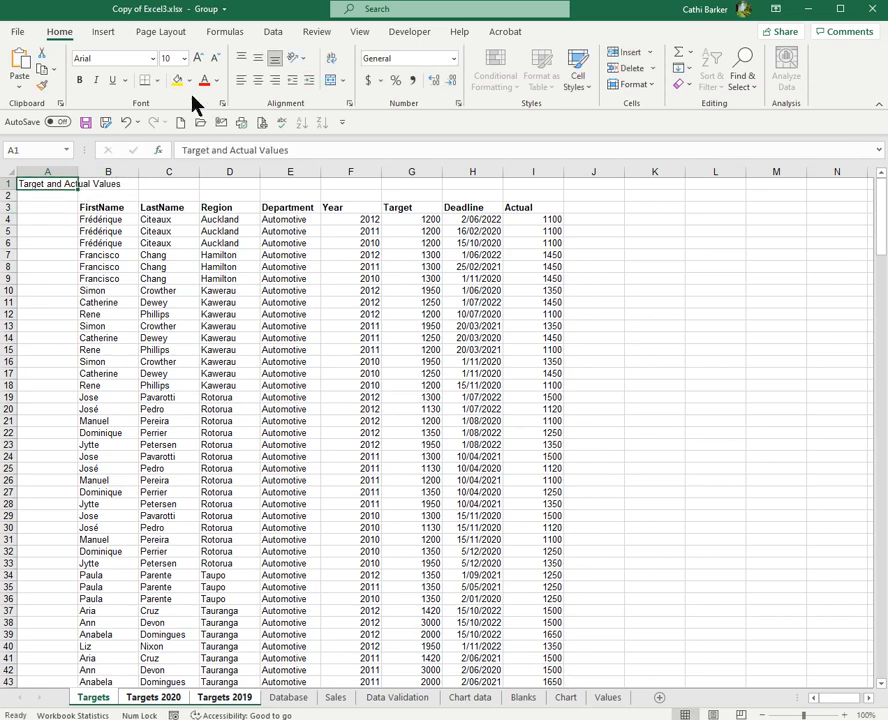
click(184, 58)
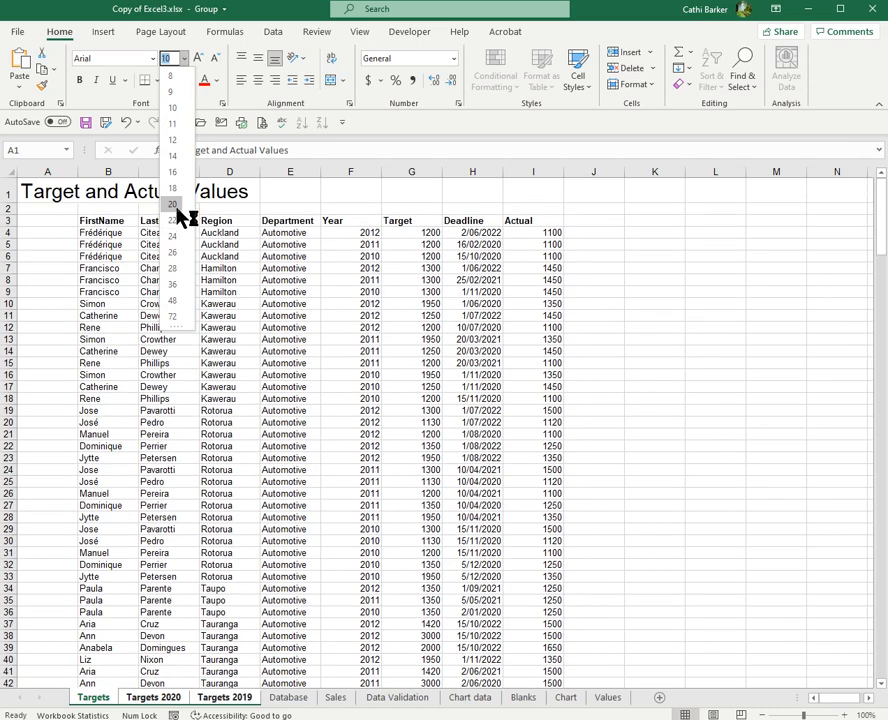
click(178, 207)
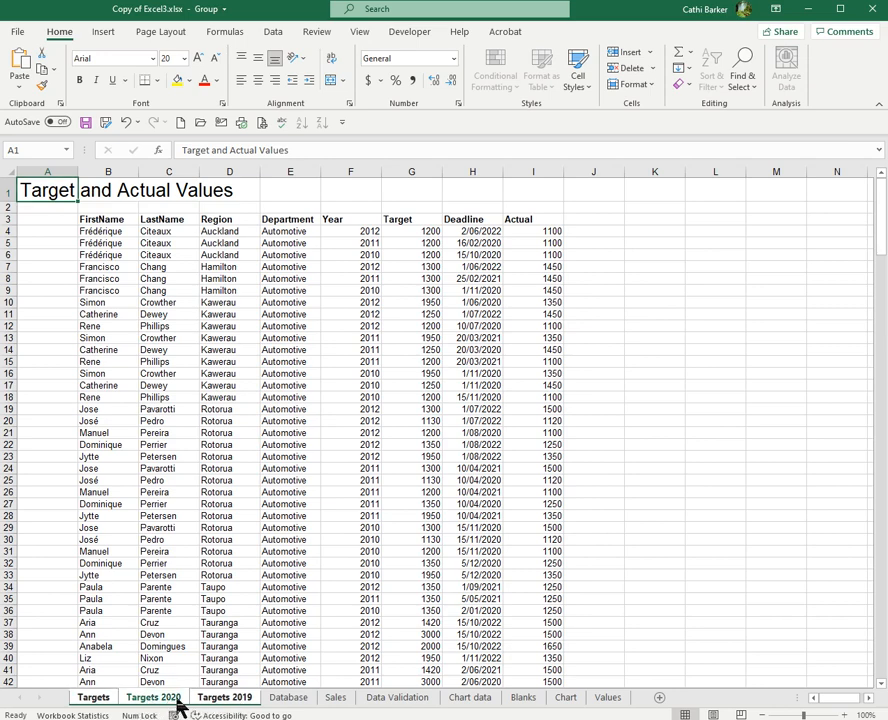
Ungroup the sheets and check the title and layout on Targets, Targets 2020 and Targets 2019
click(289, 700)
click(228, 700)
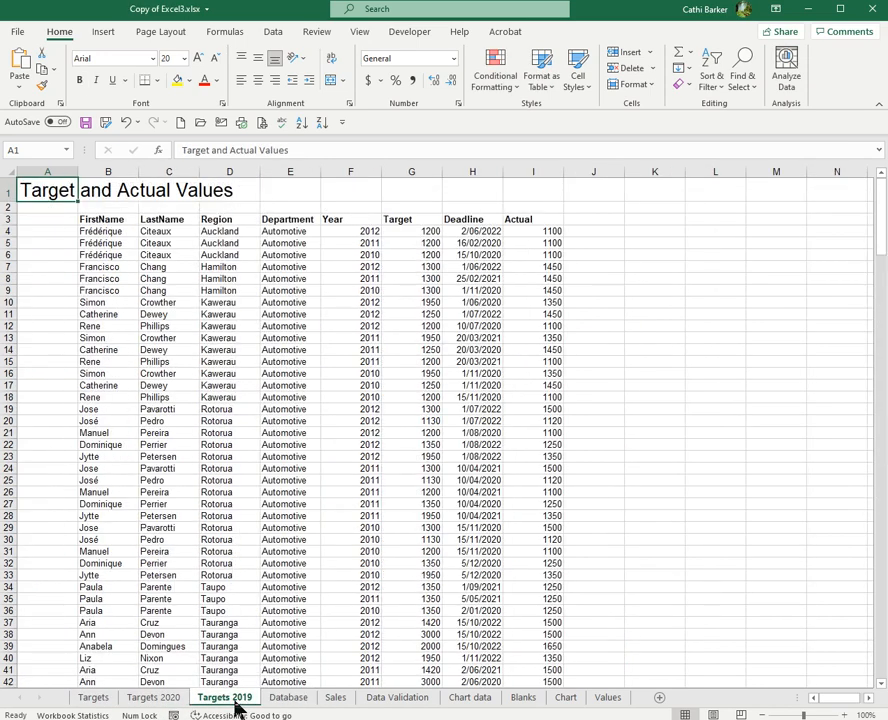
click(176, 700)
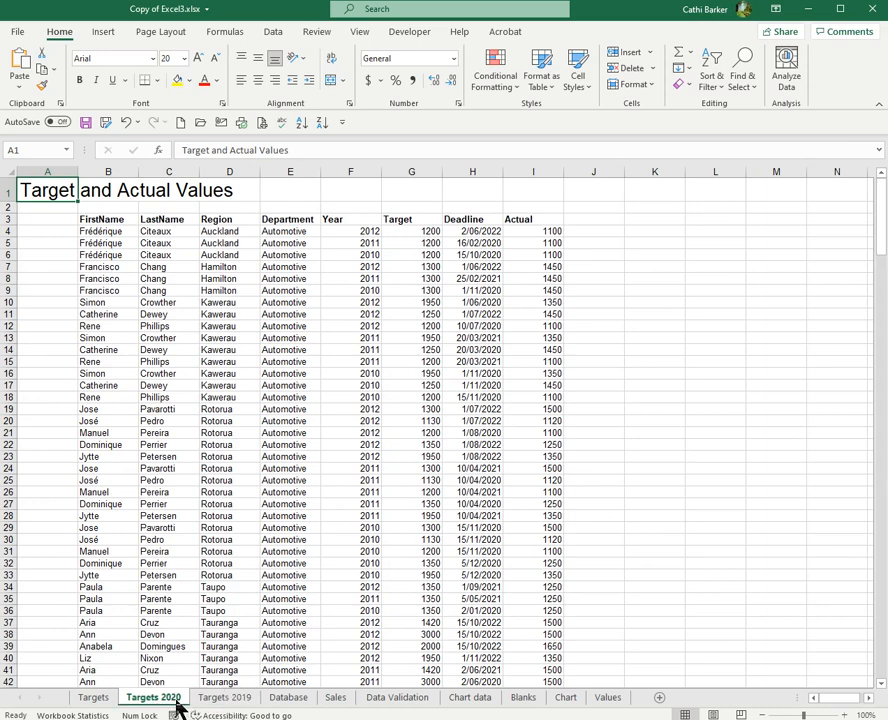
click(100, 700)
click(160, 700)
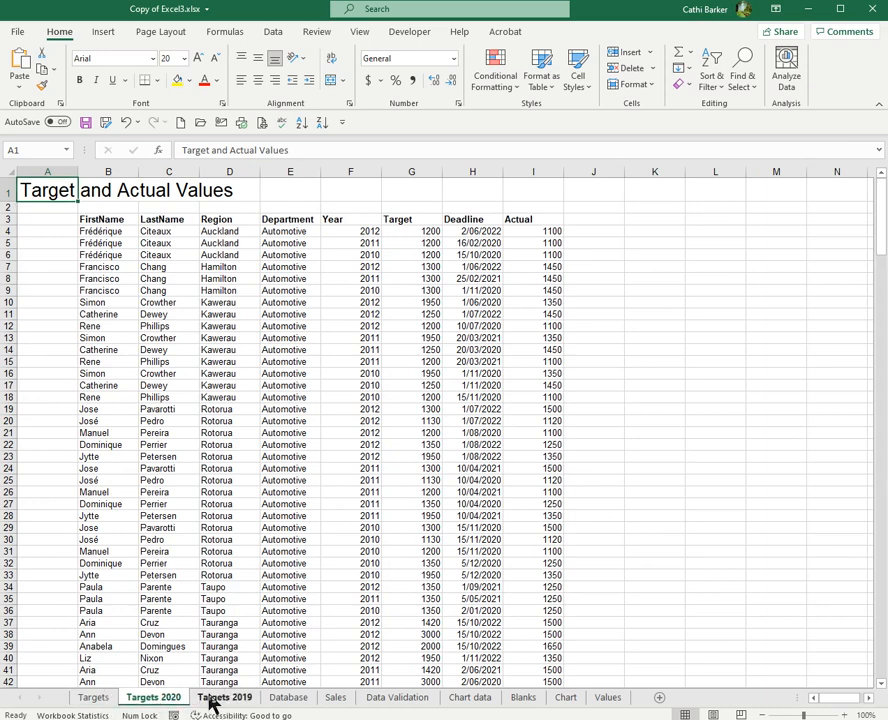
click(210, 701)
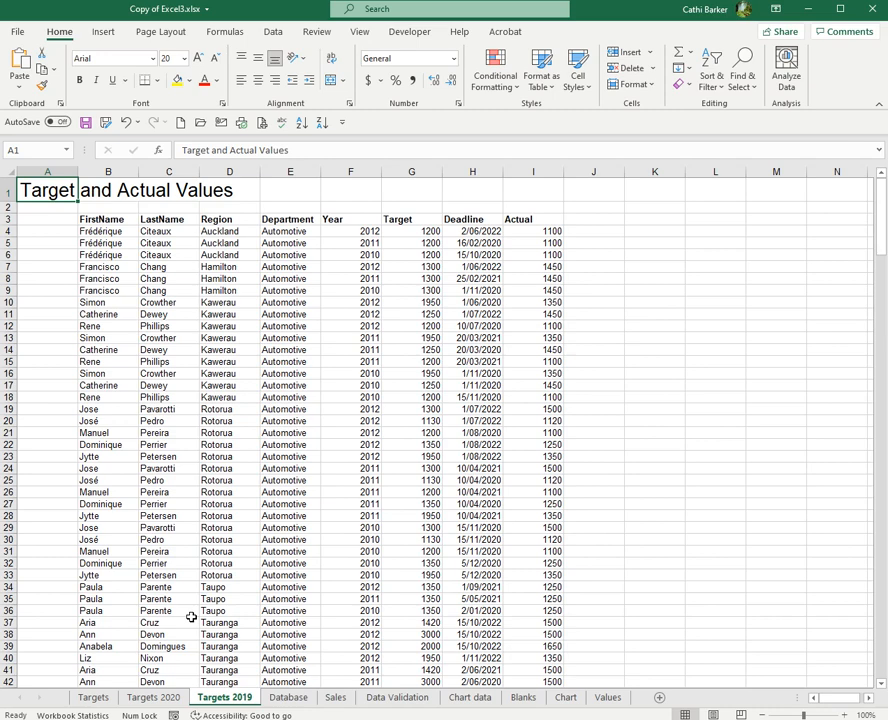
Hide the Targets 2019 and Targets 2020 worksheets
right_click(231, 705)
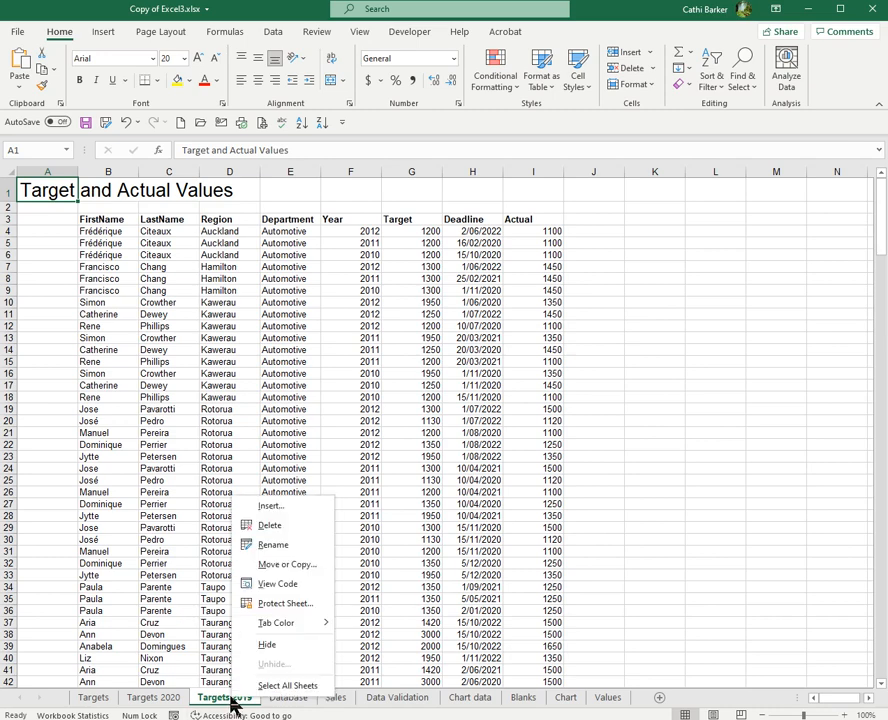
click(272, 645)
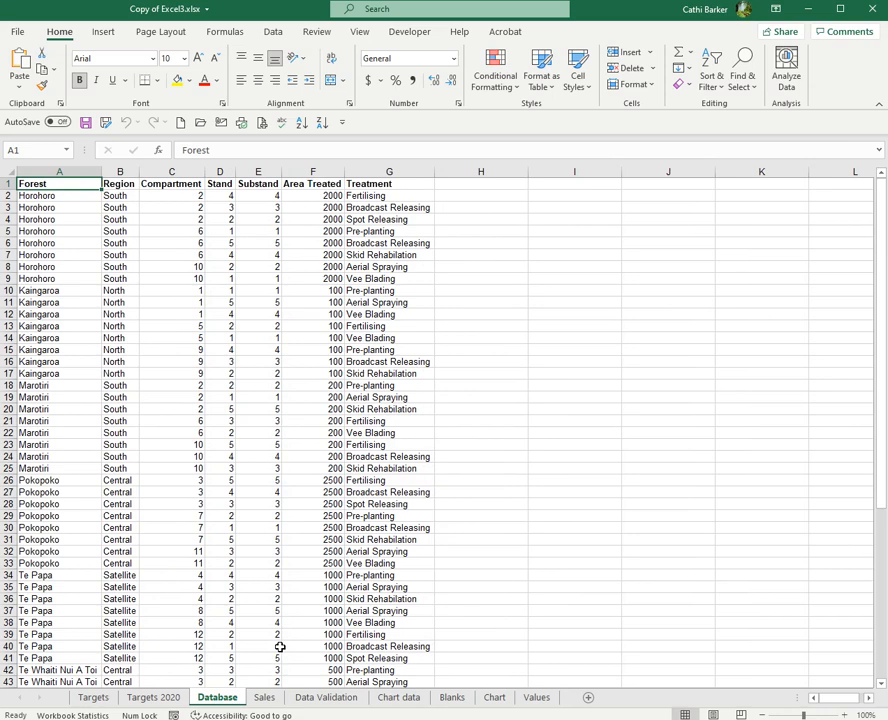
click(156, 701)
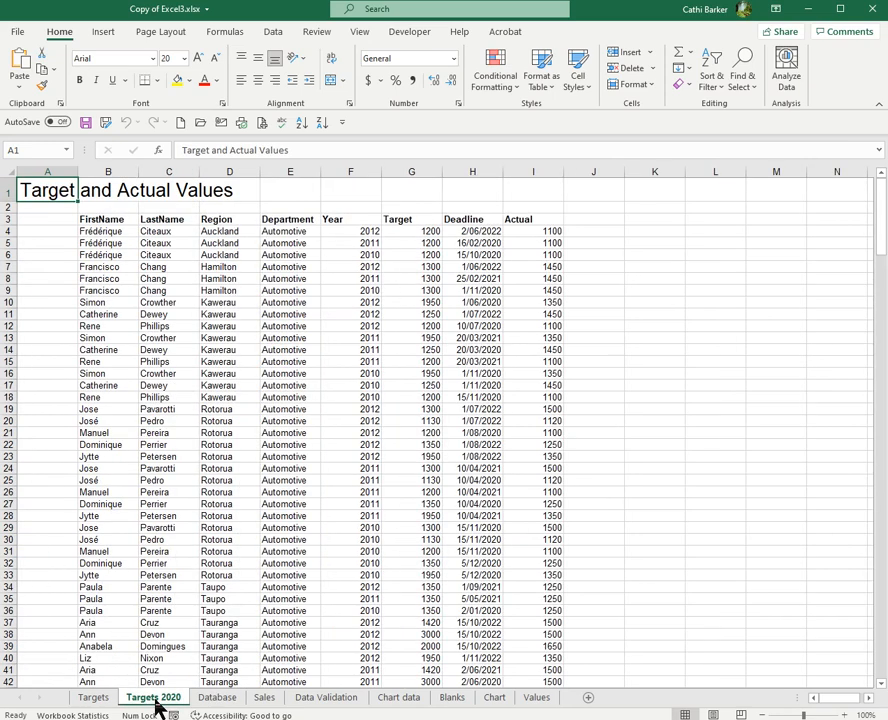
right_click(156, 702)
click(192, 648)
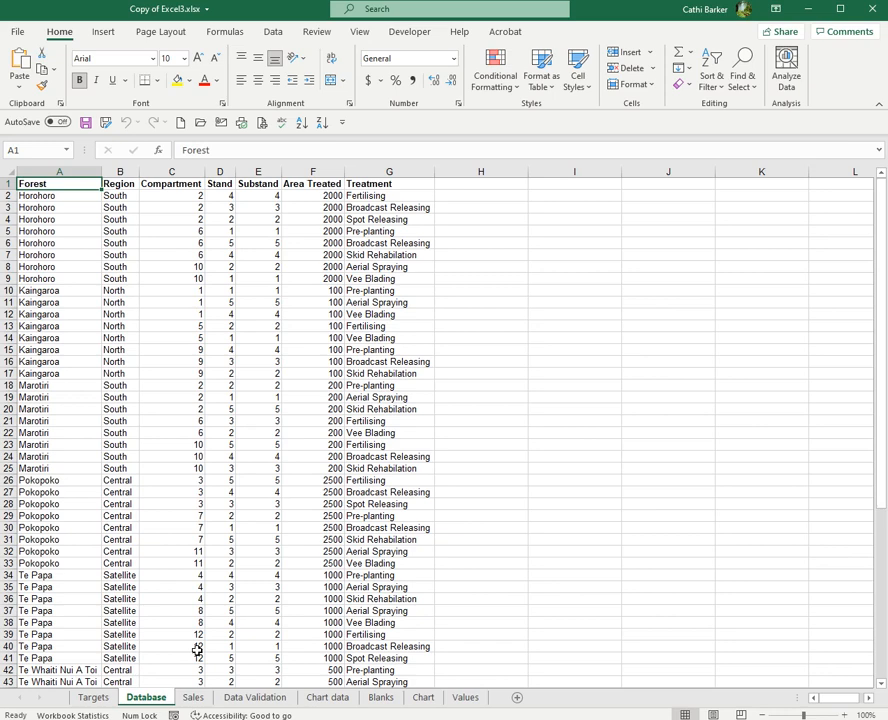
Unhide the Targets 2020 and Targets 2019 worksheets together
right_click(195, 703)
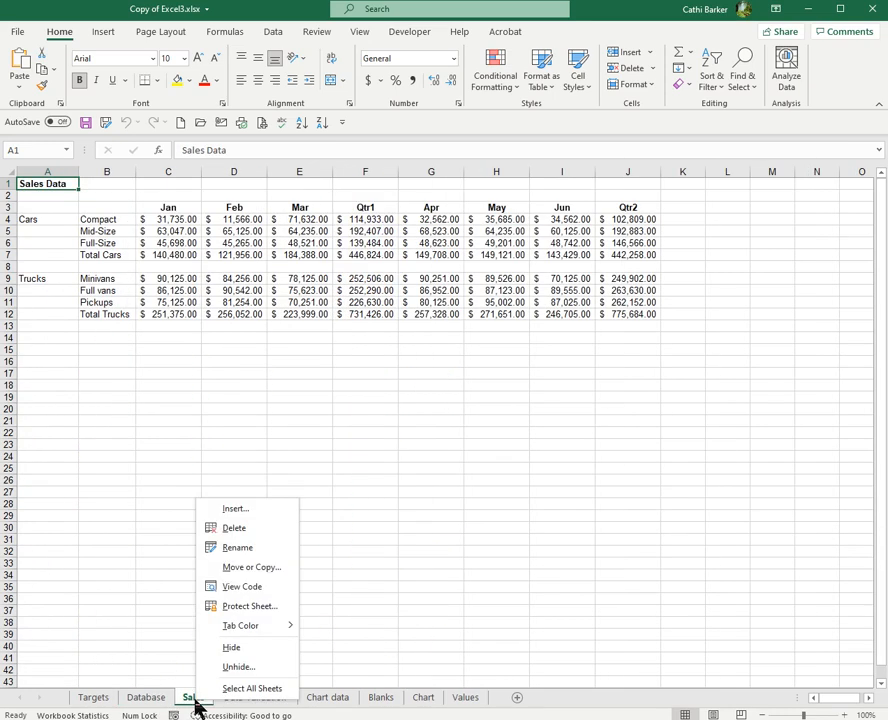
click(240, 667)
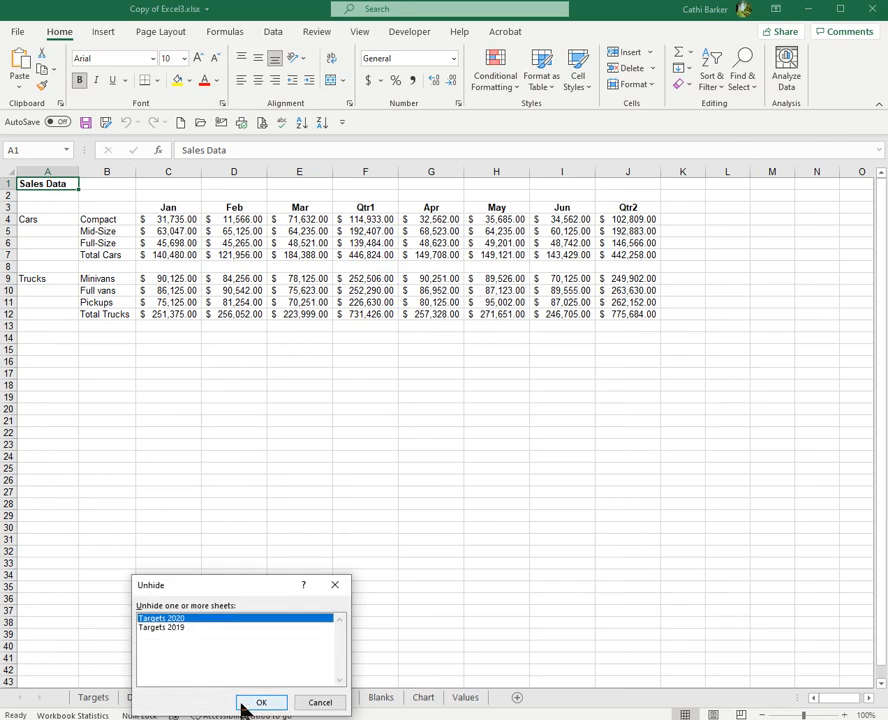
shift+click(164, 628)
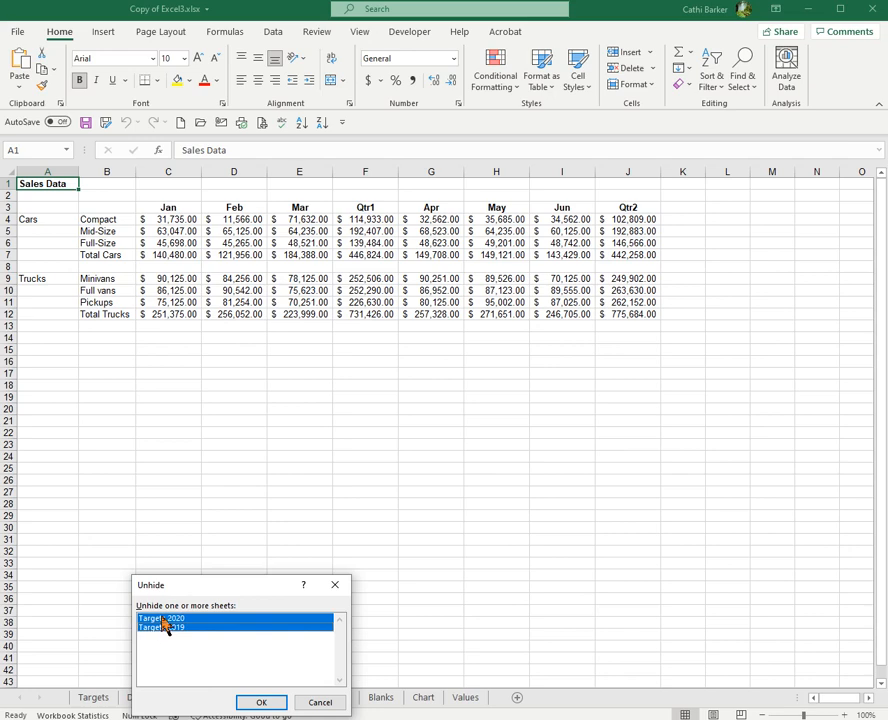
click(258, 703)
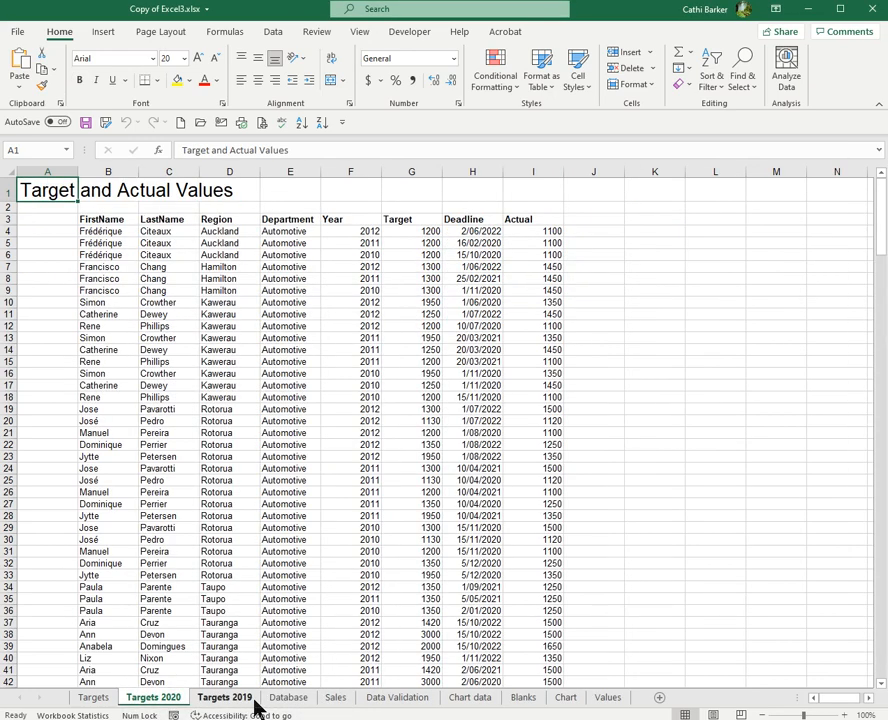